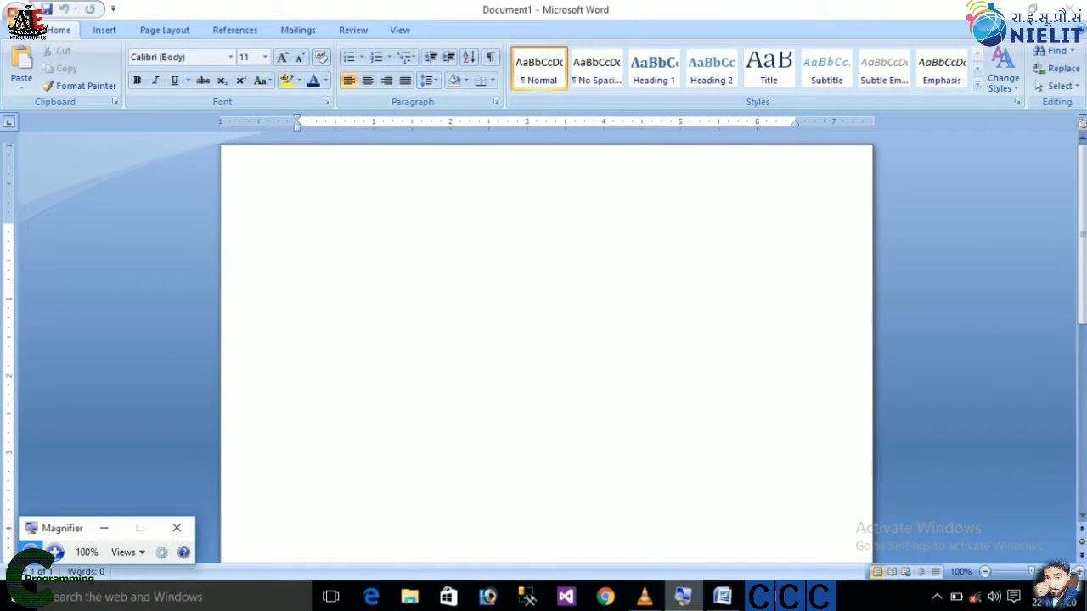
# - Enlarge the document font to 24 point with Grow Font
pyautogui.click(54, 552)
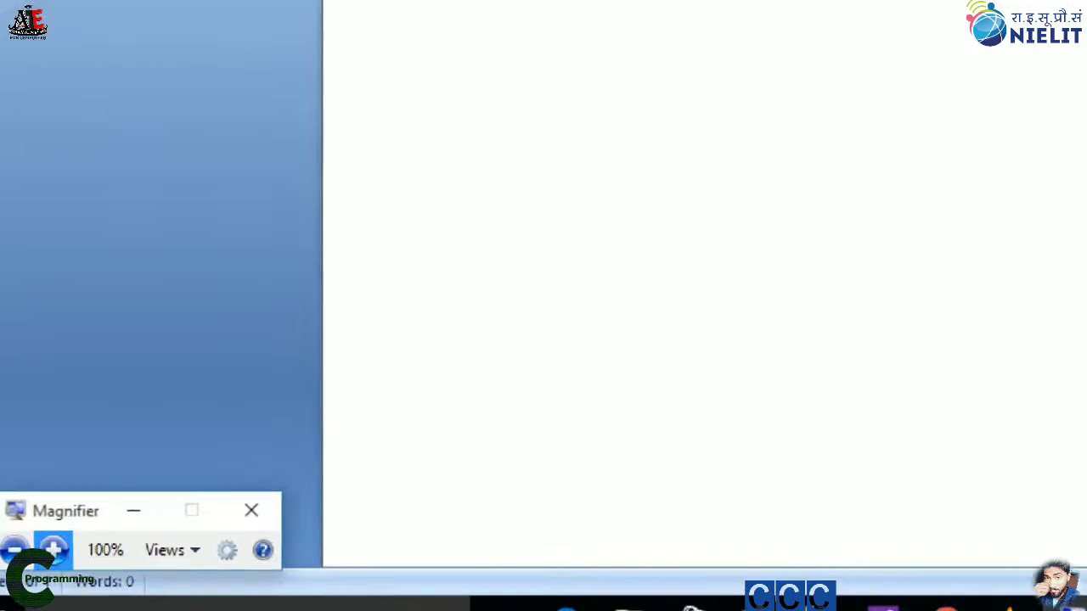
pyautogui.click(54, 552)
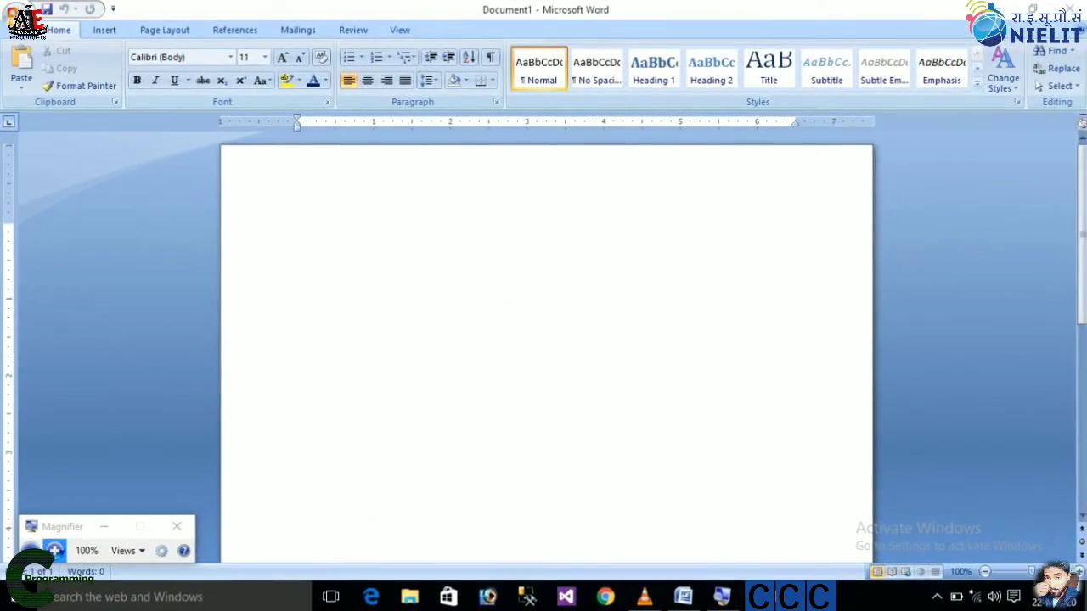
pyautogui.doubleClick(54, 550)
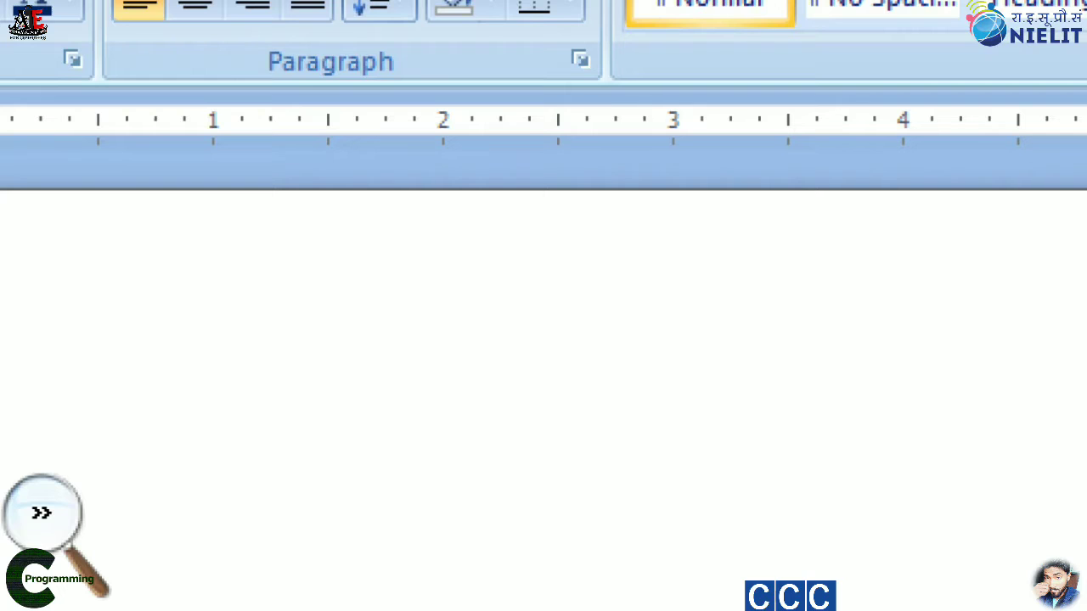
pyautogui.click(42, 512)
pyautogui.click(34, 555)
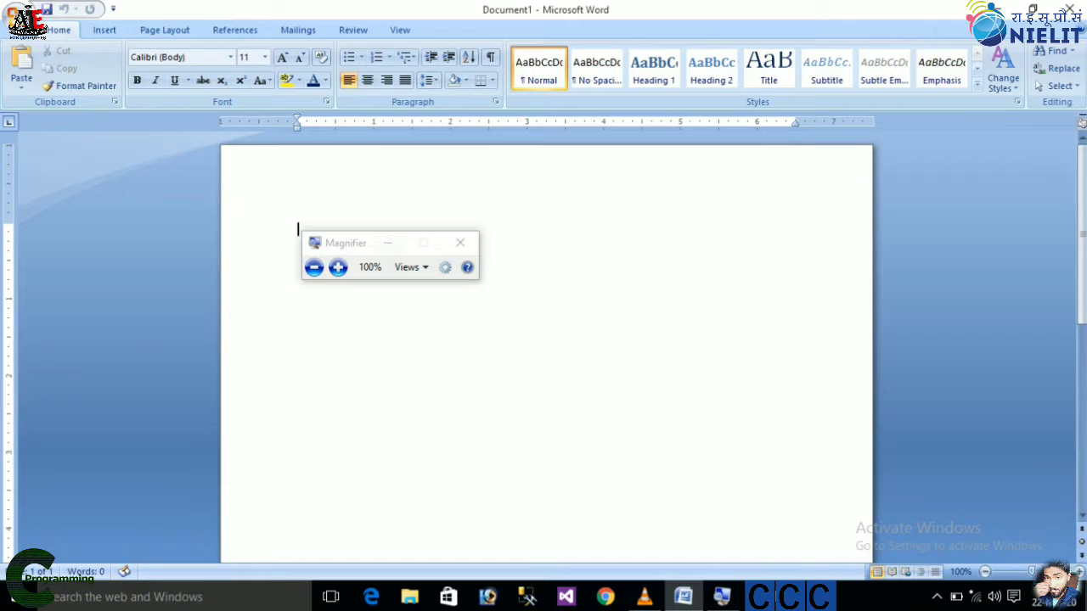
pyautogui.moveTo(345, 243)
pyautogui.mouseDown()
pyautogui.moveTo(40, 483)
pyautogui.moveTo(85, 575)
pyautogui.moveTo(85, 516)
pyautogui.moveTo(64, 529)
pyautogui.mouseUp()
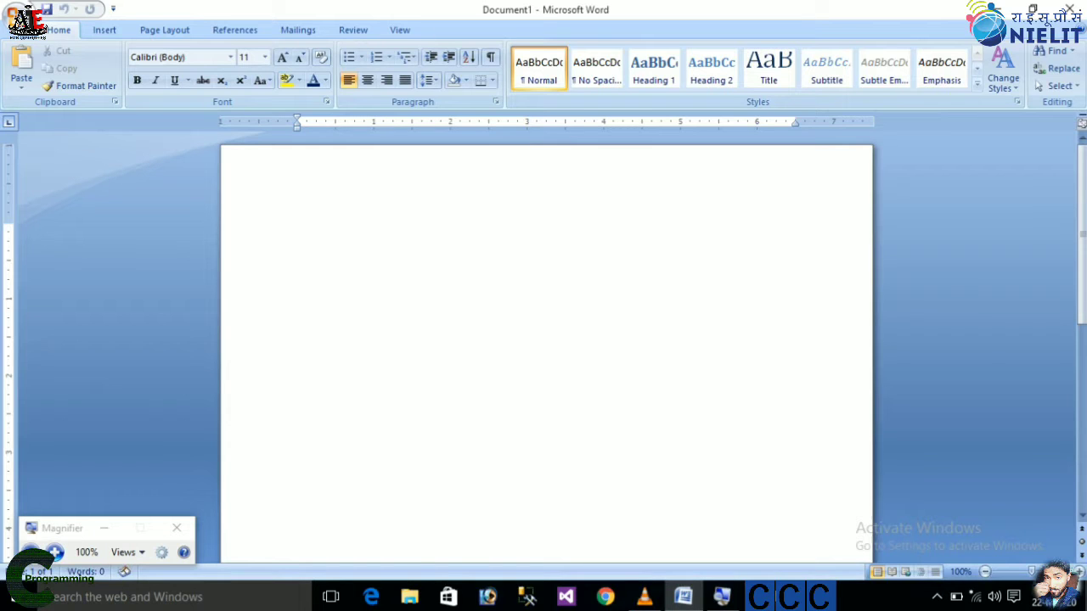
pyautogui.click(282, 57)
pyautogui.click(282, 57)
pyautogui.click(282, 57)
pyautogui.click(282, 57)
pyautogui.click(282, 57)
pyautogui.click(282, 57)
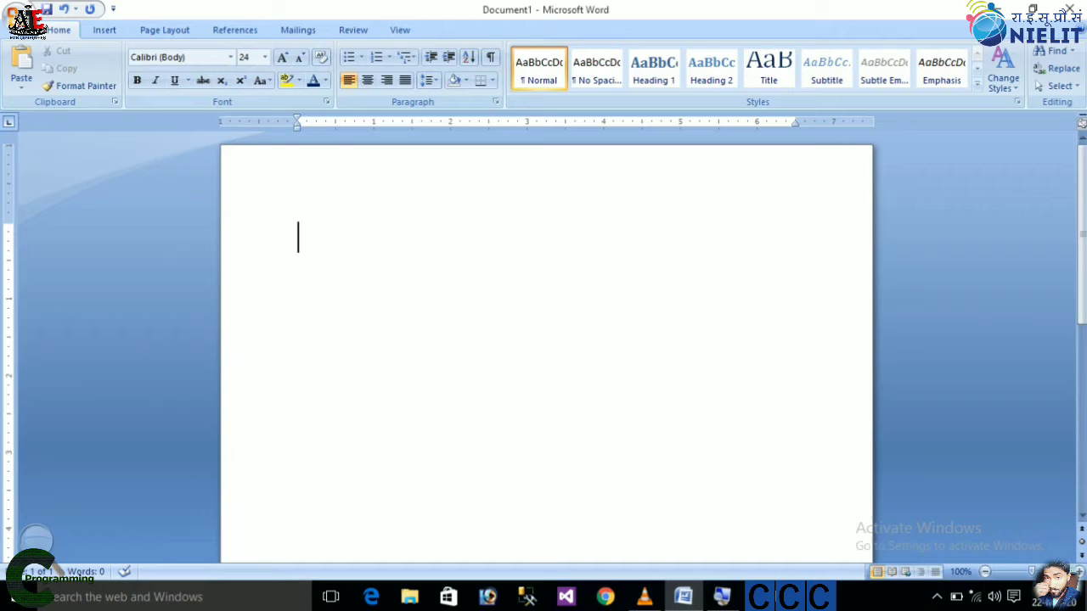
# - Generate sample paragraphs with =rand() and select the first paragraph
pyautogui.write('=rand')
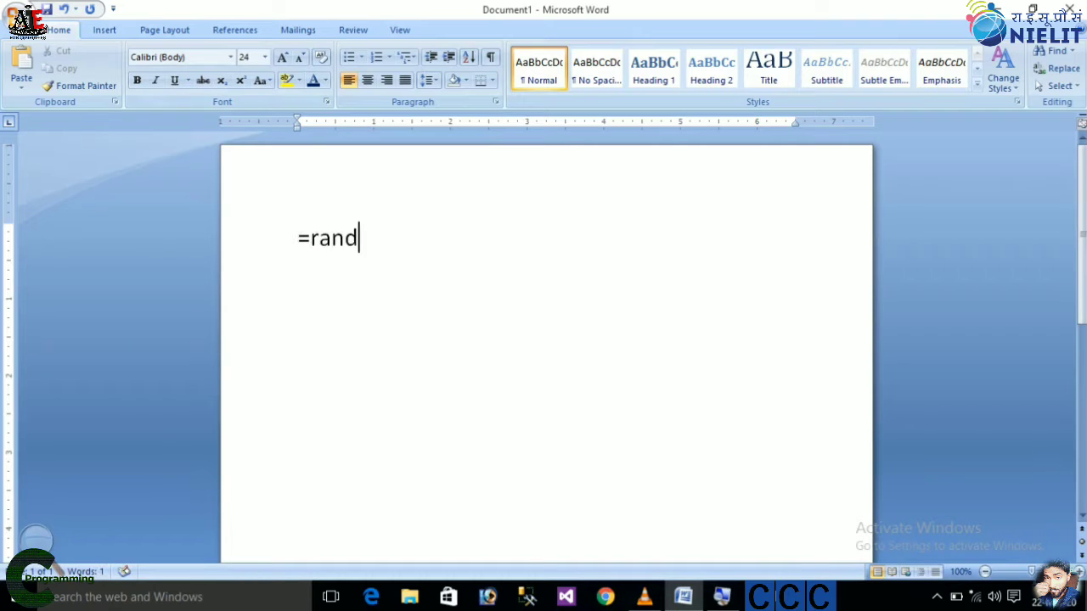
pyautogui.write('()')
pyautogui.press('Return')
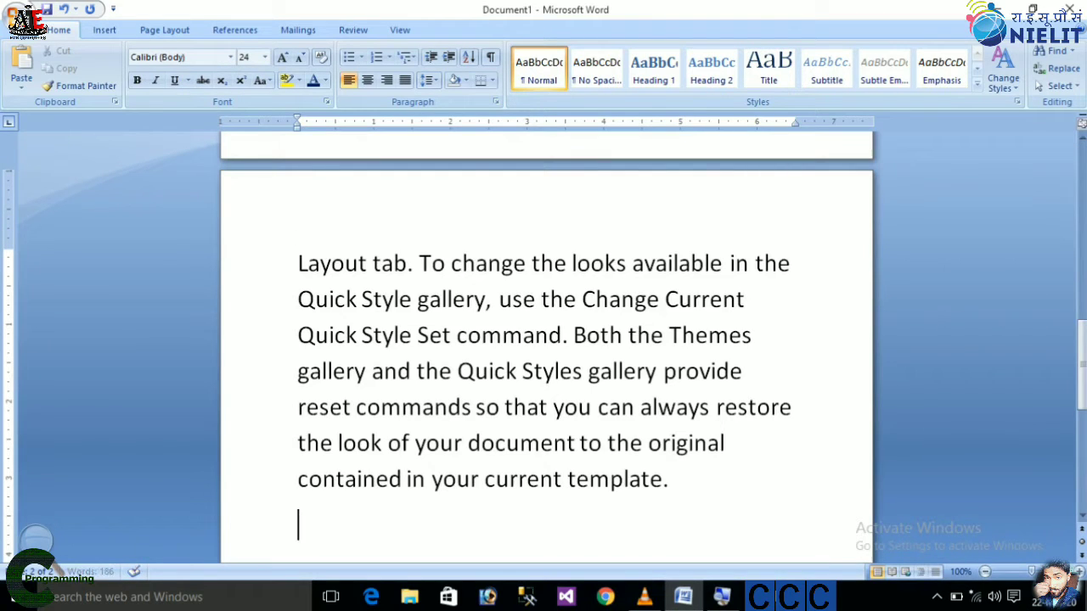
pyautogui.press('Up')
pyautogui.press('Up')
pyautogui.press('Up')
pyautogui.press('Up')
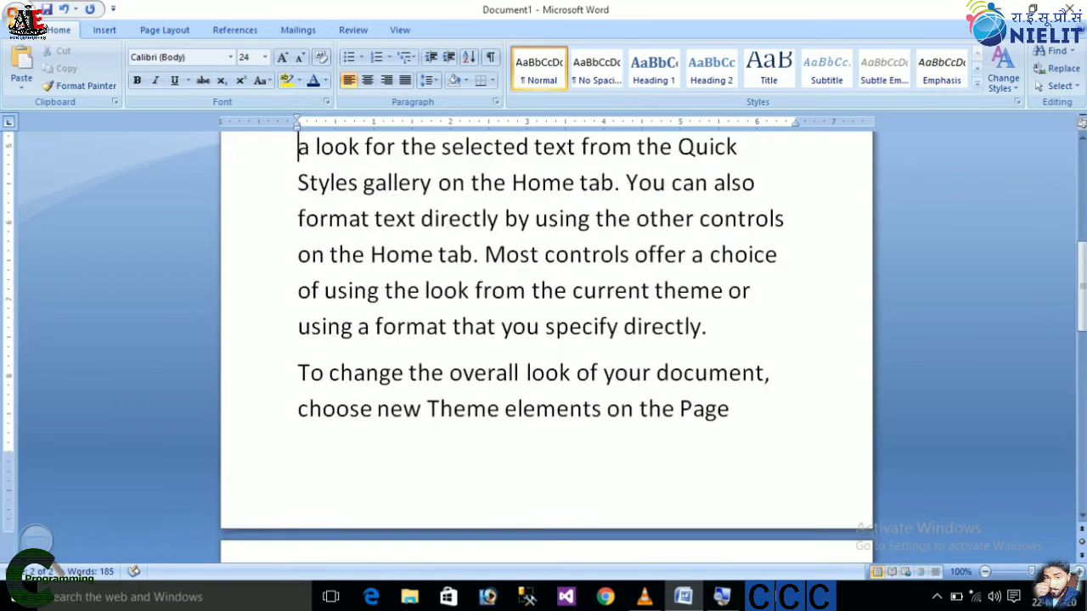
pyautogui.press('Up')
pyautogui.press('Up')
pyautogui.press('Up')
pyautogui.press('Up')
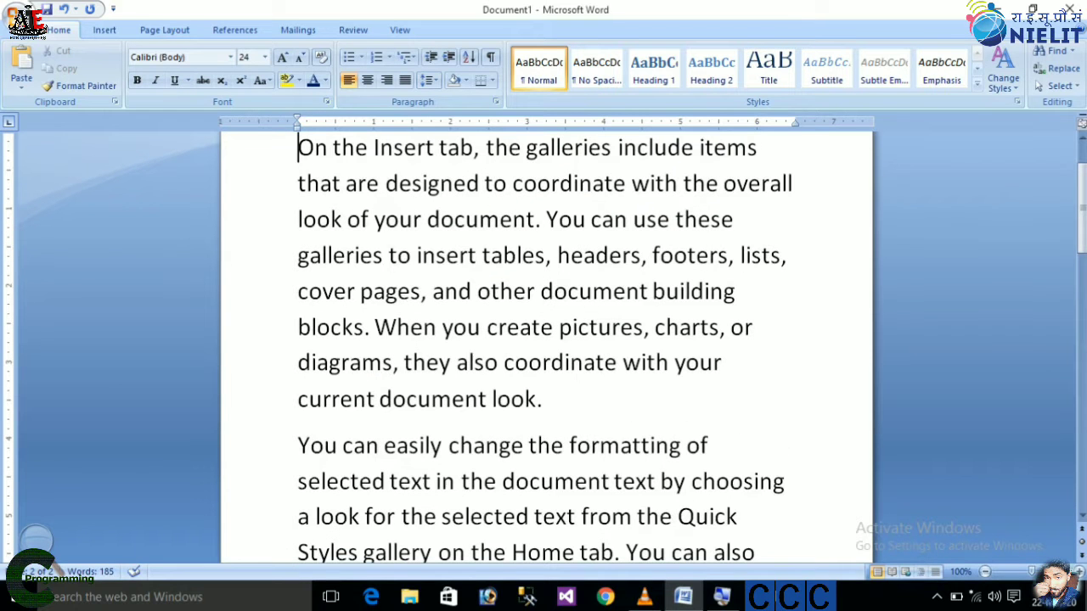
pyautogui.press('Down')
pyautogui.press('Up')
pyautogui.hotkey('shift', 'Down')
pyautogui.hotkey('shift', 'Down')
pyautogui.hotkey('shift', 'Down')
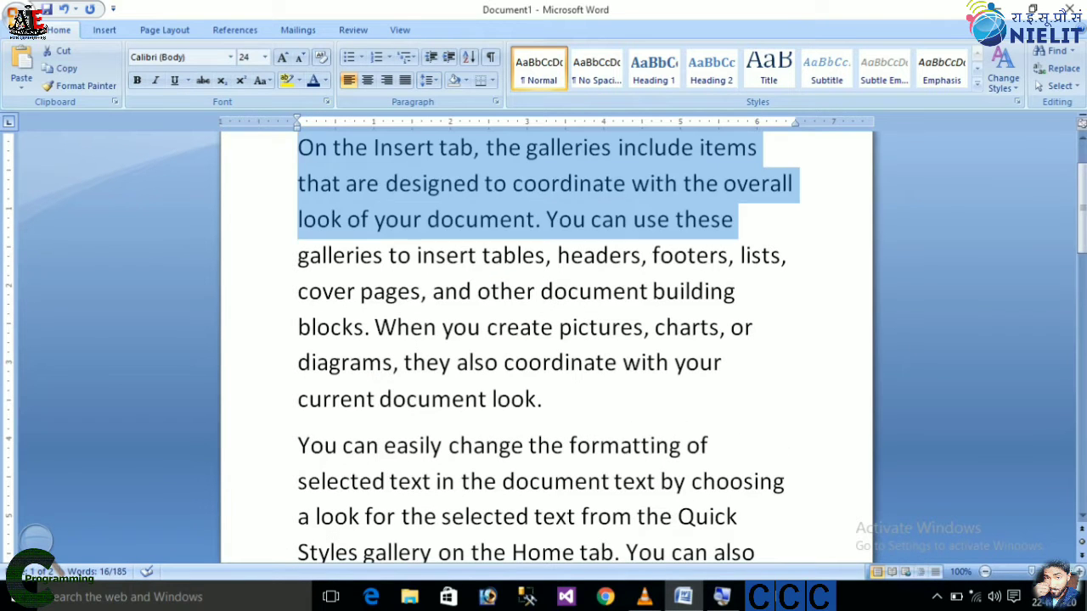
pyautogui.hotkey('shift', 'Down')
pyautogui.hotkey('shift', 'Down')
pyautogui.hotkey('shift', 'Down')
pyautogui.hotkey('shift', 'Down')
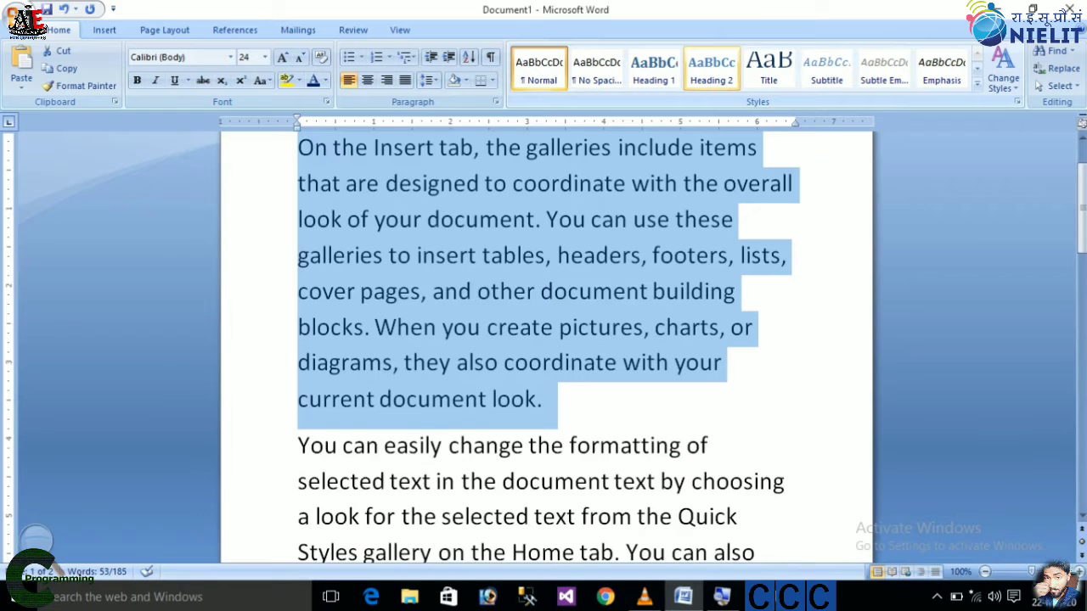
# - Try Heading 2, Title, Subtitle and Subtle Emphasis on the first paragraph, ending with No Spacing
pyautogui.click(710, 69)
pyautogui.click(768, 69)
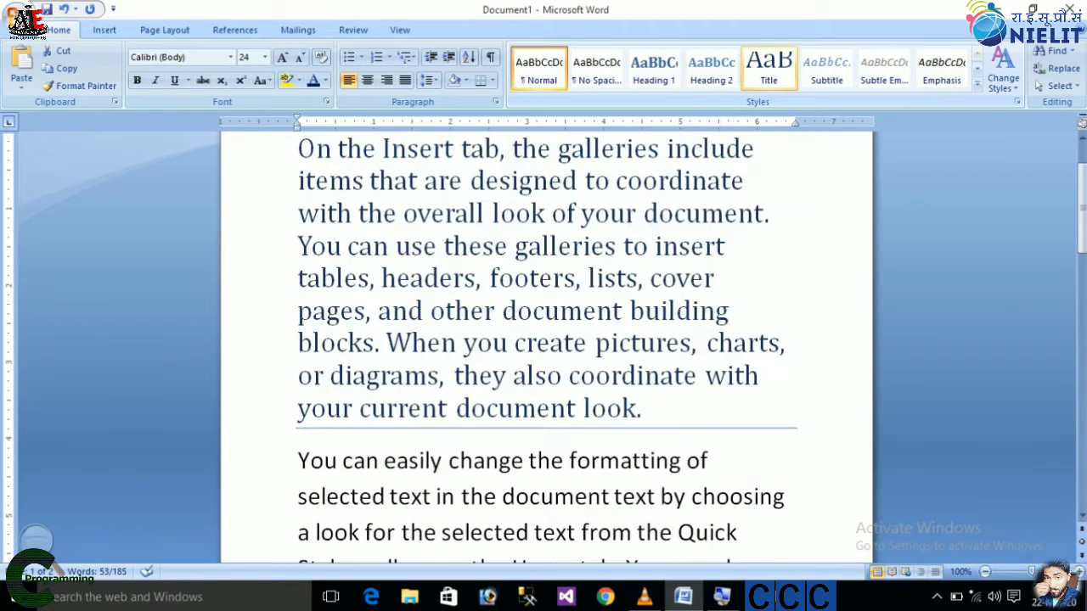
pyautogui.click(826, 69)
pyautogui.click(884, 70)
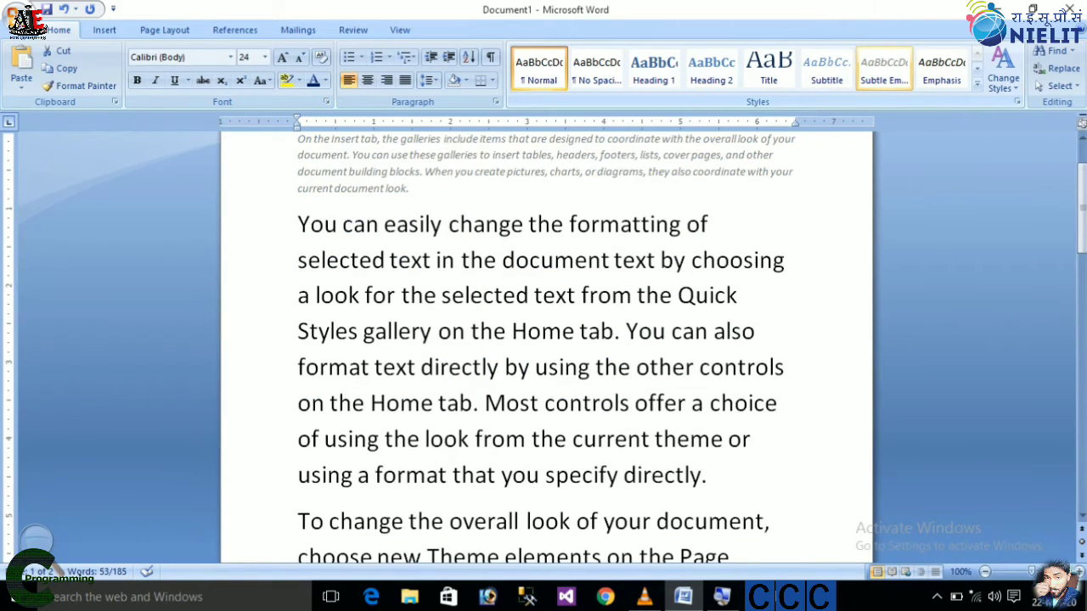
pyautogui.click(596, 70)
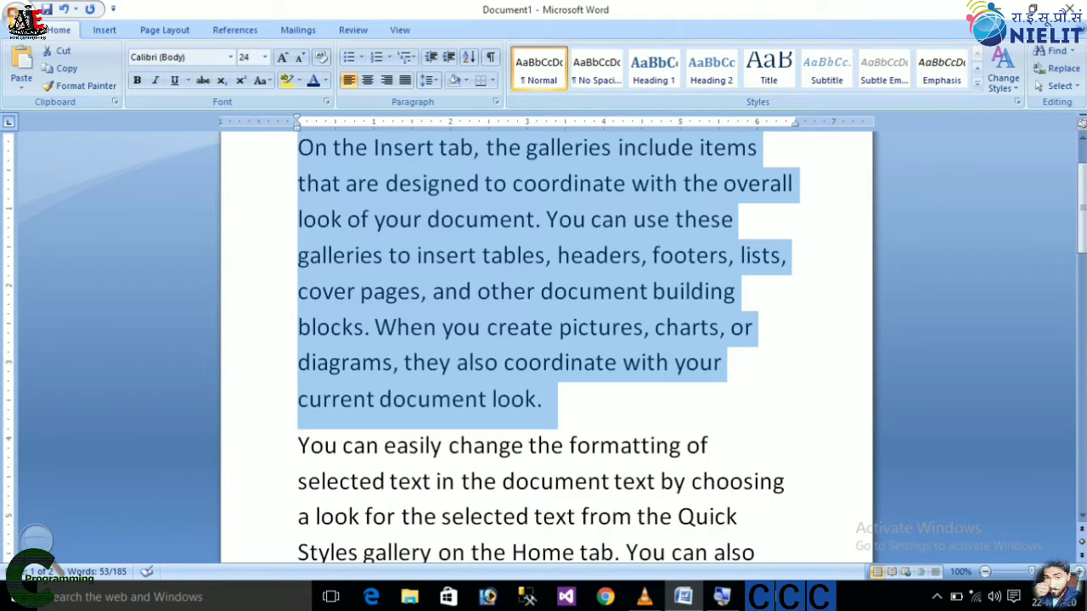
pyautogui.click(577, 445)
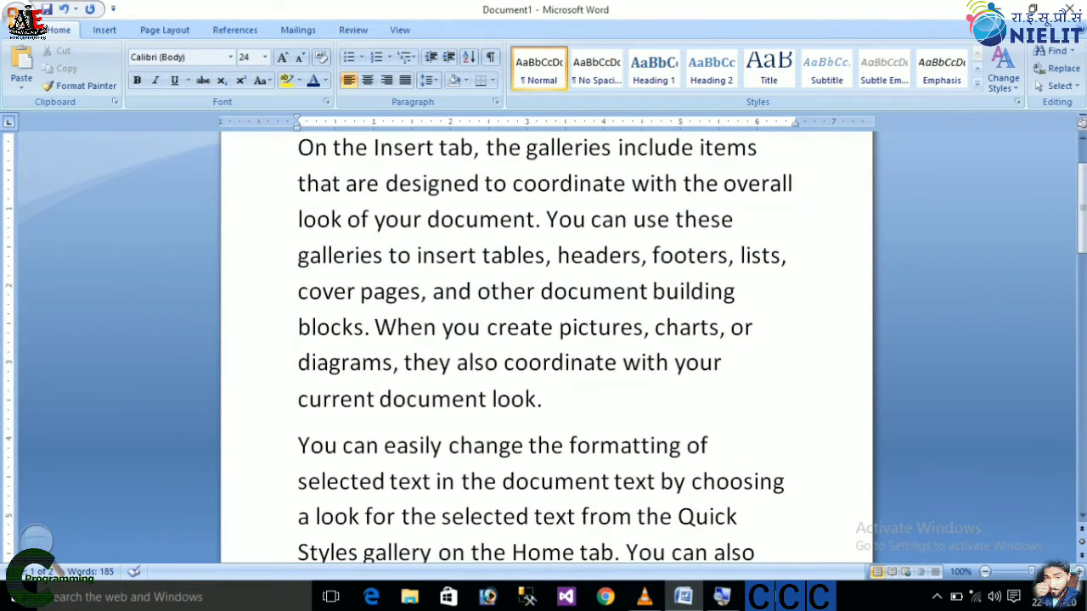
pyautogui.click(298, 445)
# - Delete every paragraph after the first, select all remaining text, and expand the Quick Styles gallery
pyautogui.hotkey('shift', 'Down')
pyautogui.hotkey('shift', 'Down')
pyautogui.hotkey('shift', 'Down')
pyautogui.hotkey('shift', 'Down')
pyautogui.hotkey('shift', 'Down')
pyautogui.hotkey('shift', 'Down')
pyautogui.hotkey('shift', 'Down')
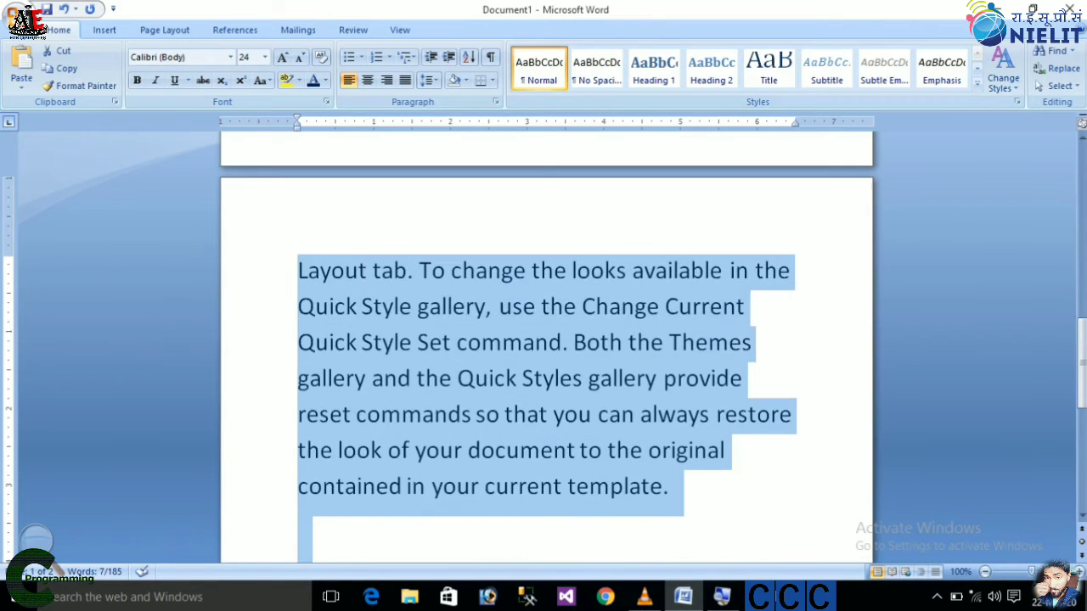
pyautogui.press('Delete')
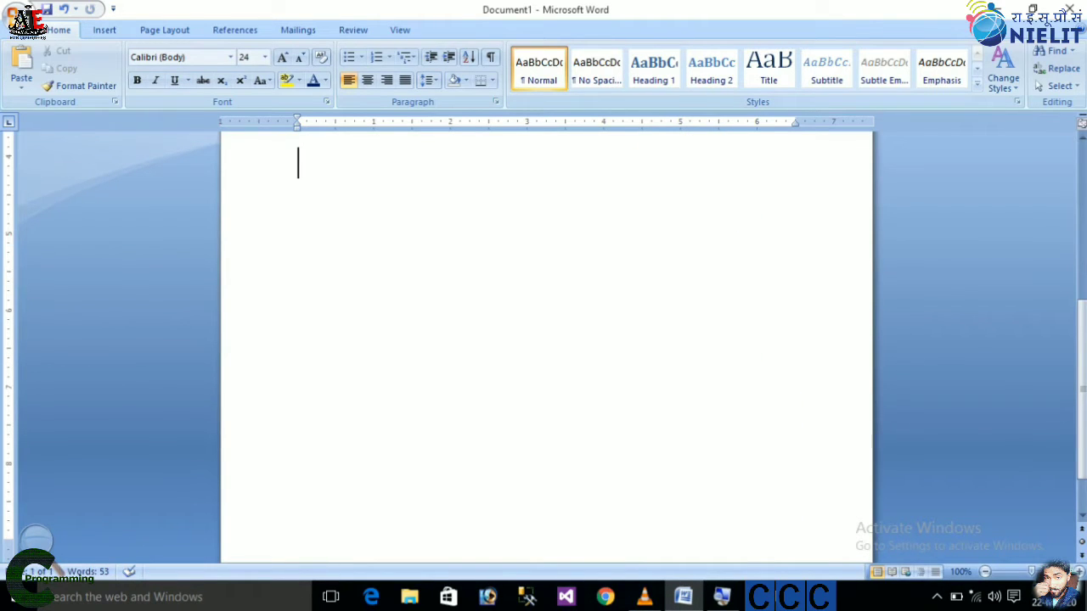
pyautogui.press('Up')
pyautogui.press('Up')
pyautogui.press('Up')
pyautogui.press('Up')
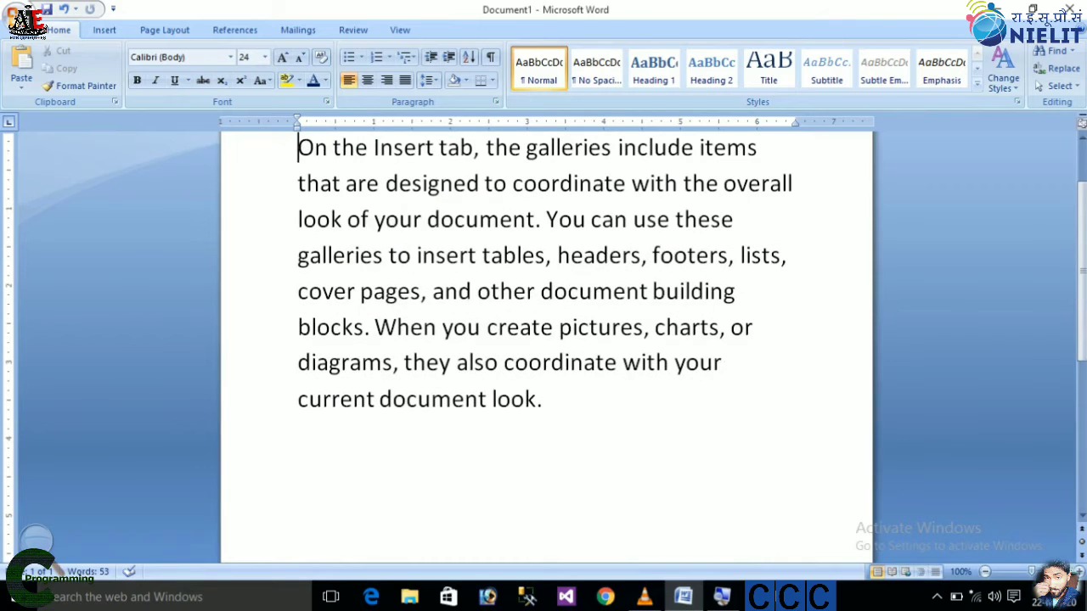
pyautogui.hotkey('ctrl', 'a')
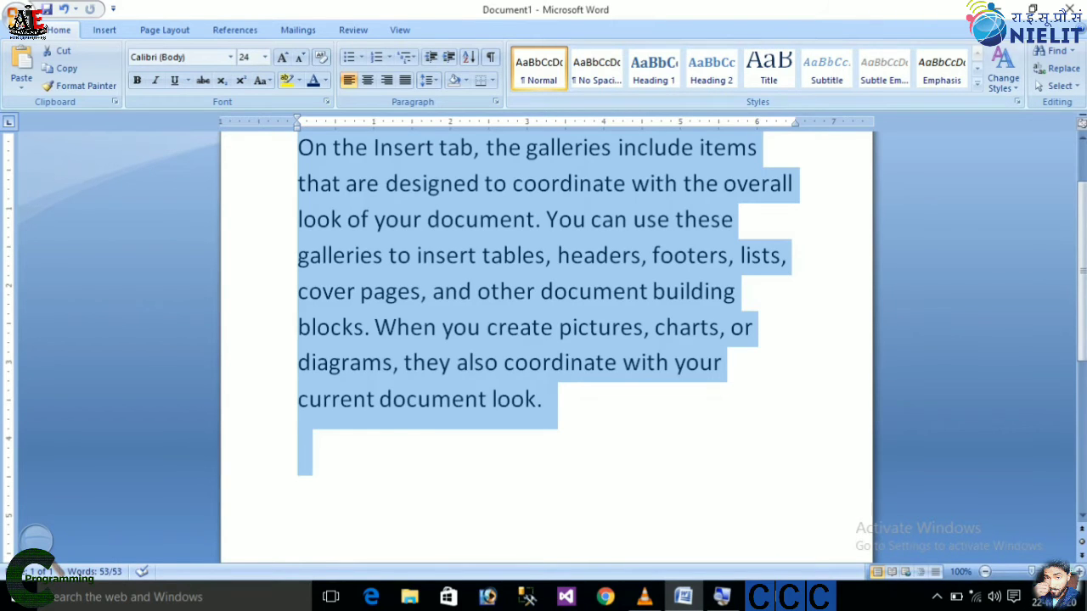
pyautogui.click(976, 85)
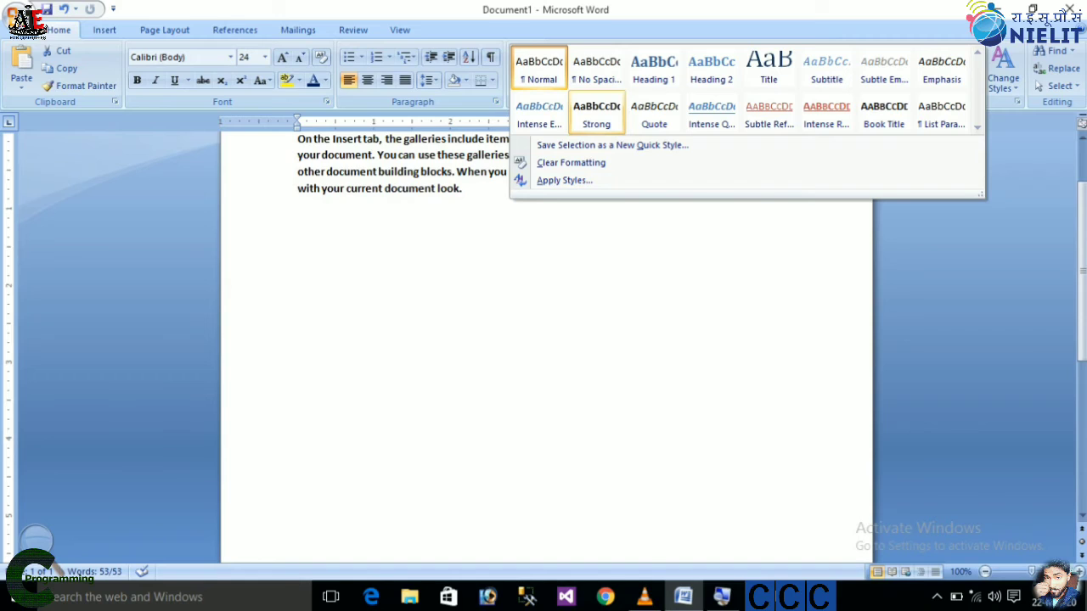
# - Apply Heading 2, then Subtle Emphasis and Heading 3 to the paragraph, and open Change Styles
pyautogui.click(711, 67)
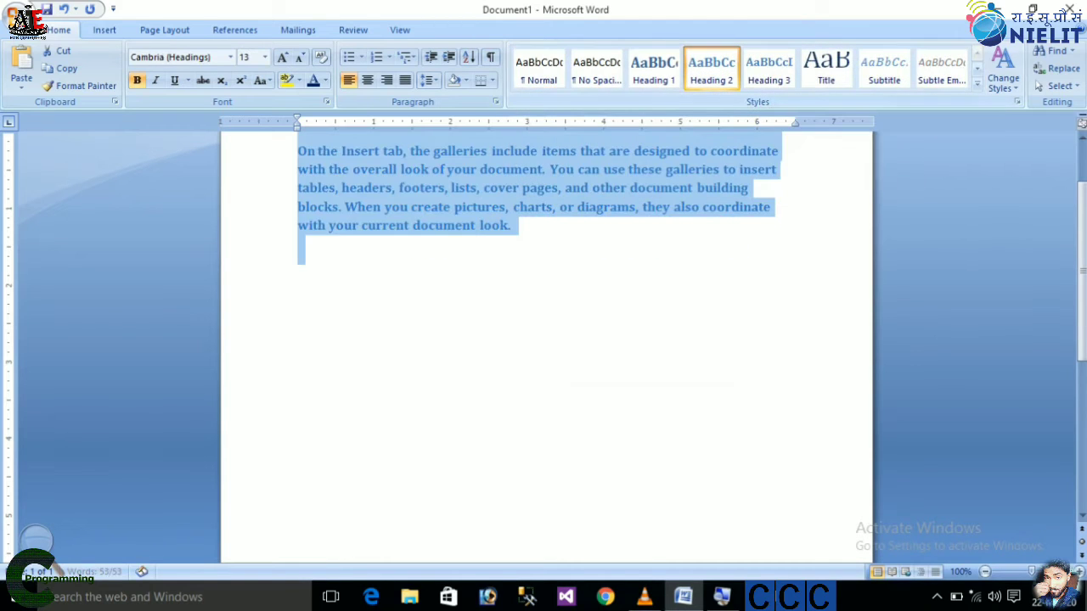
pyautogui.click(298, 254)
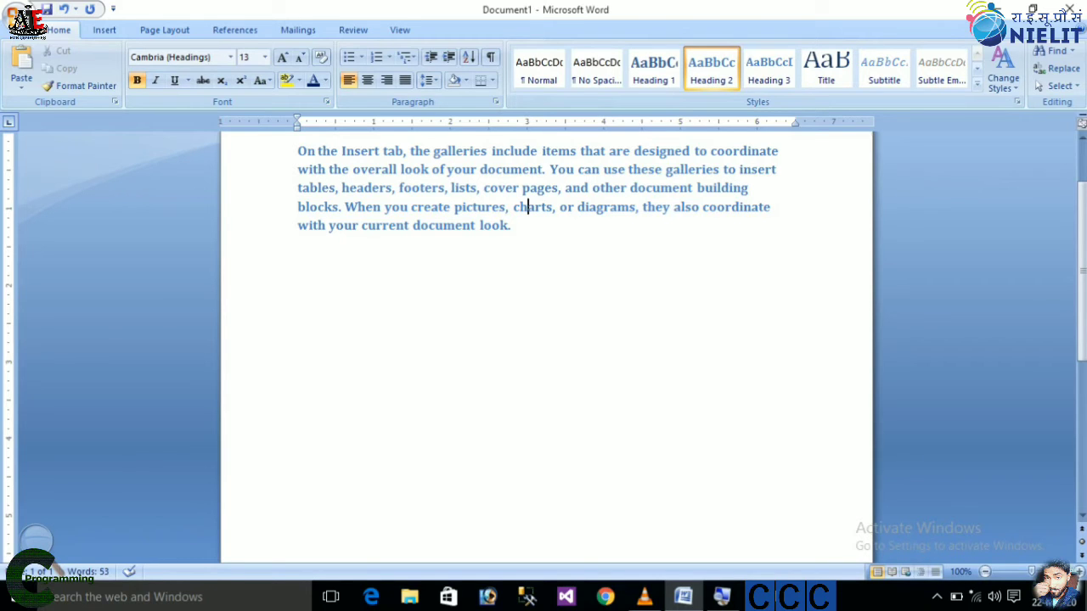
pyautogui.hotkey('ctrl', 'a')
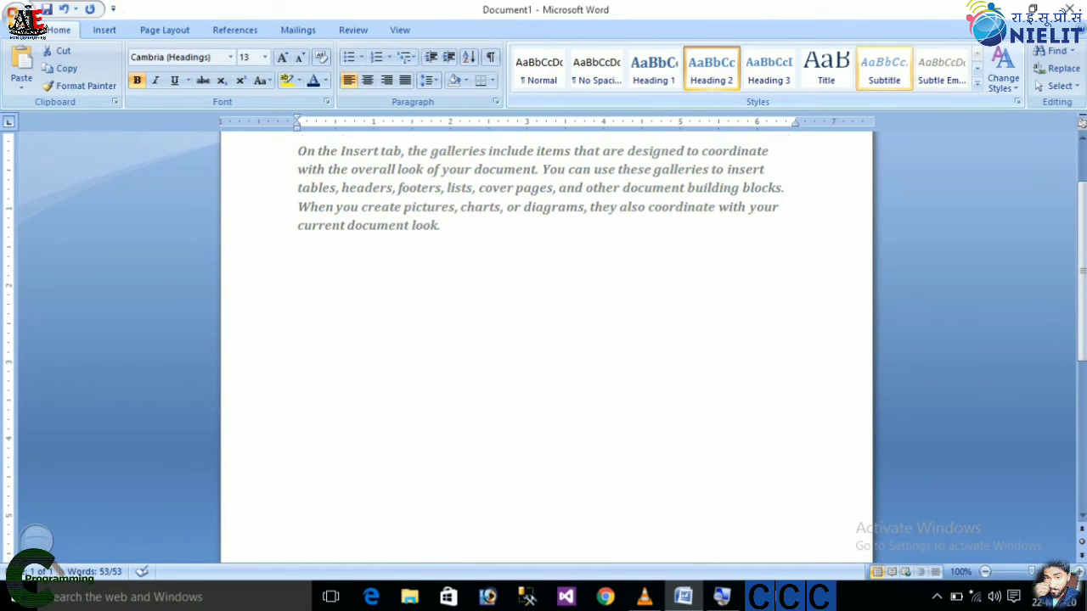
pyautogui.click(941, 68)
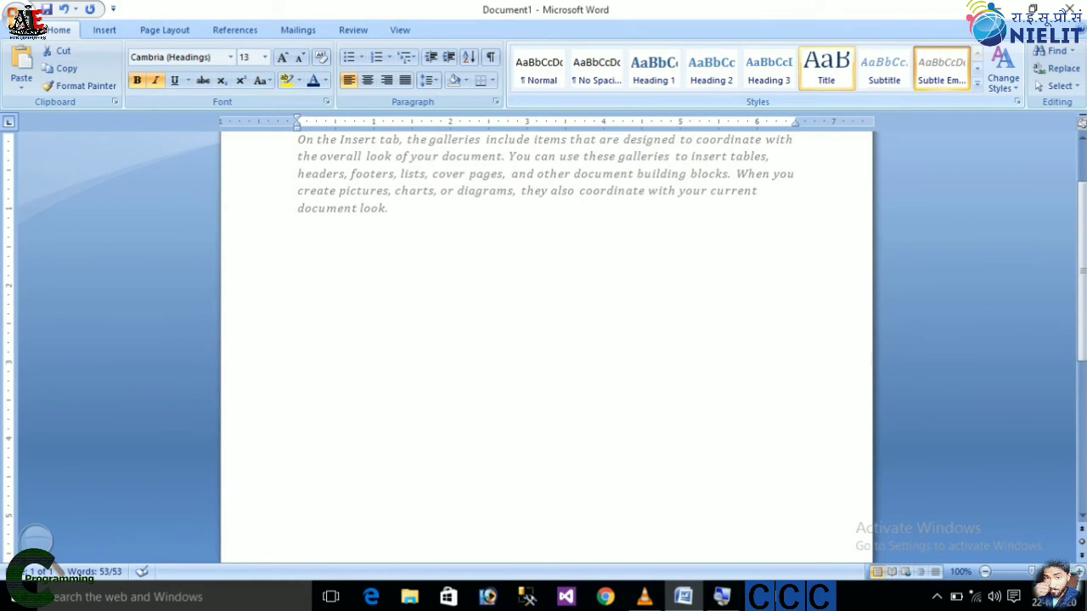
pyautogui.click(768, 67)
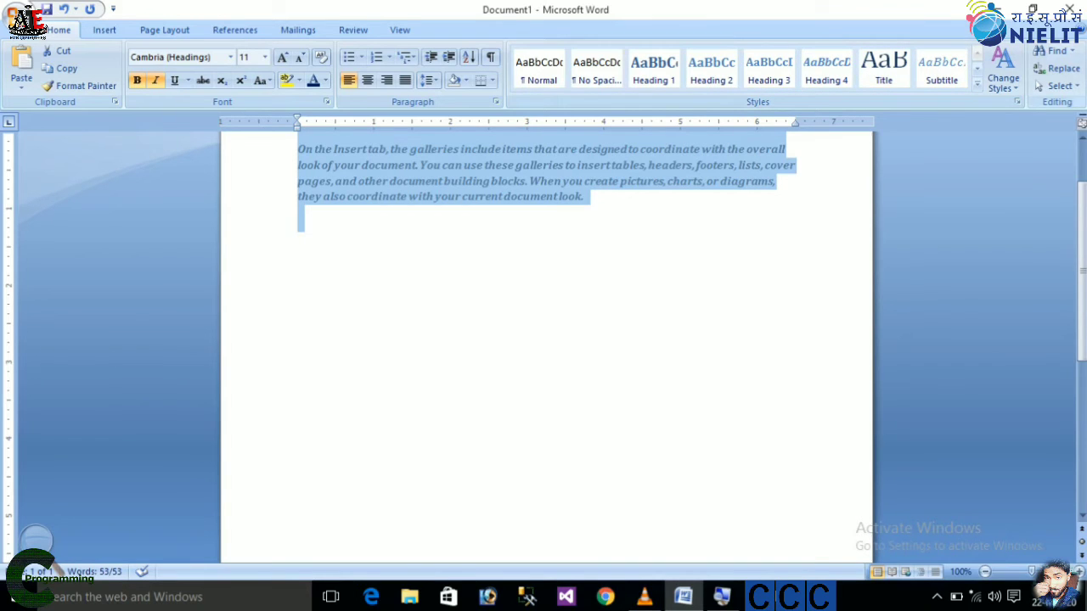
pyautogui.click(1002, 78)
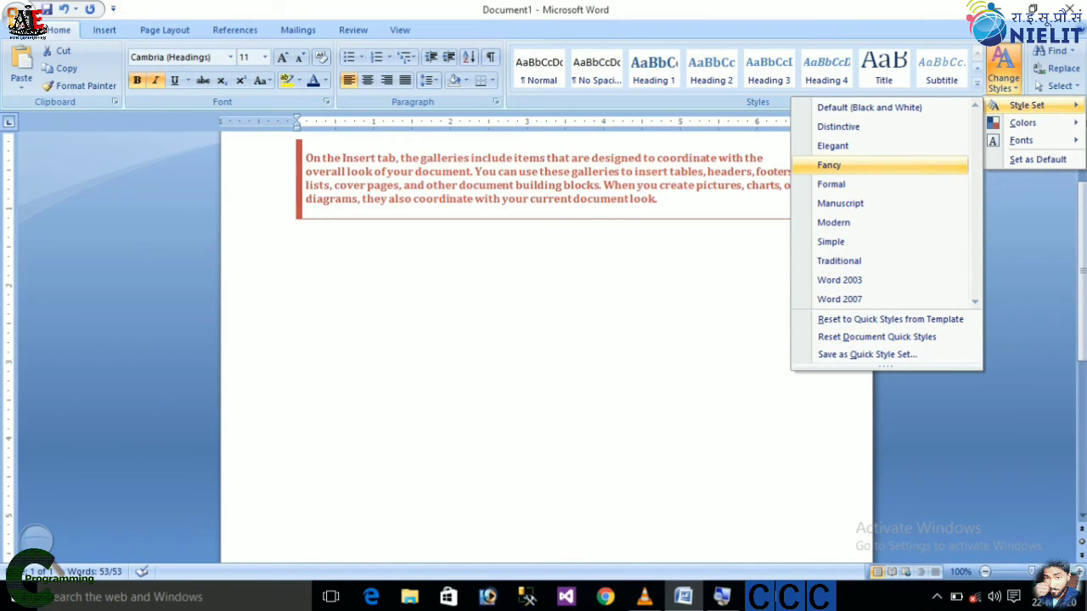
# - Apply the Fancy style set and the Opulent colour scheme, then open the theme Fonts list
pyautogui.click(828, 164)
pyautogui.click(1003, 78)
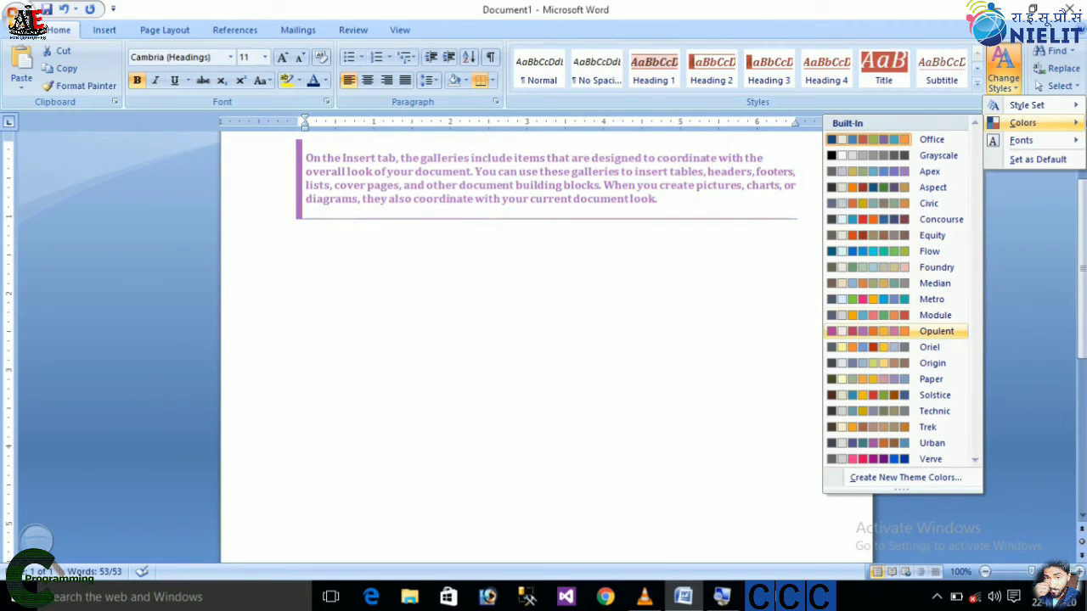
pyautogui.click(934, 332)
pyautogui.moveTo(1022, 140)
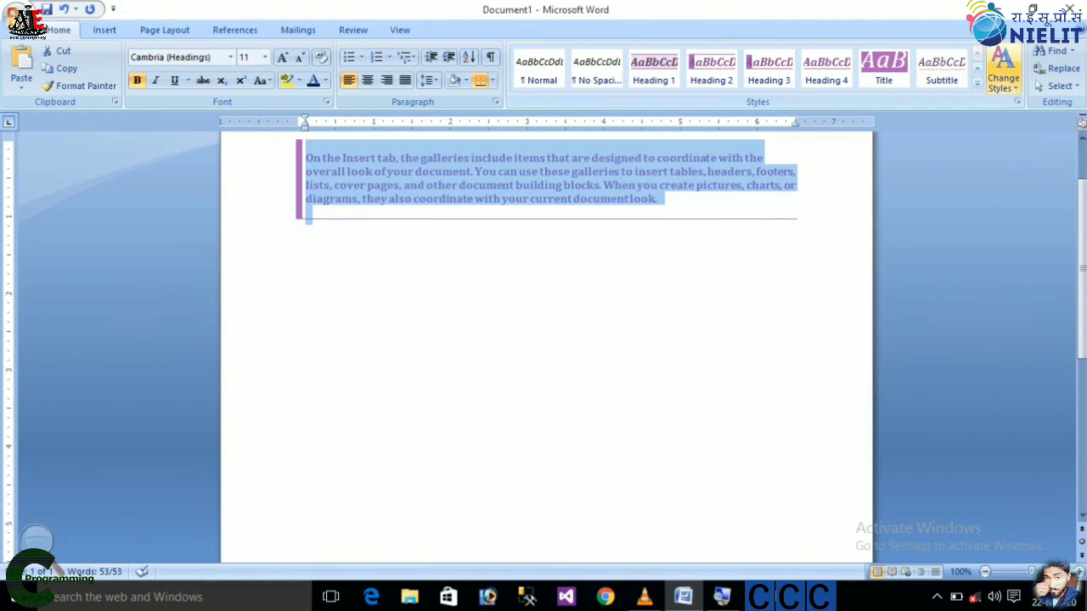
pyautogui.click(1004, 77)
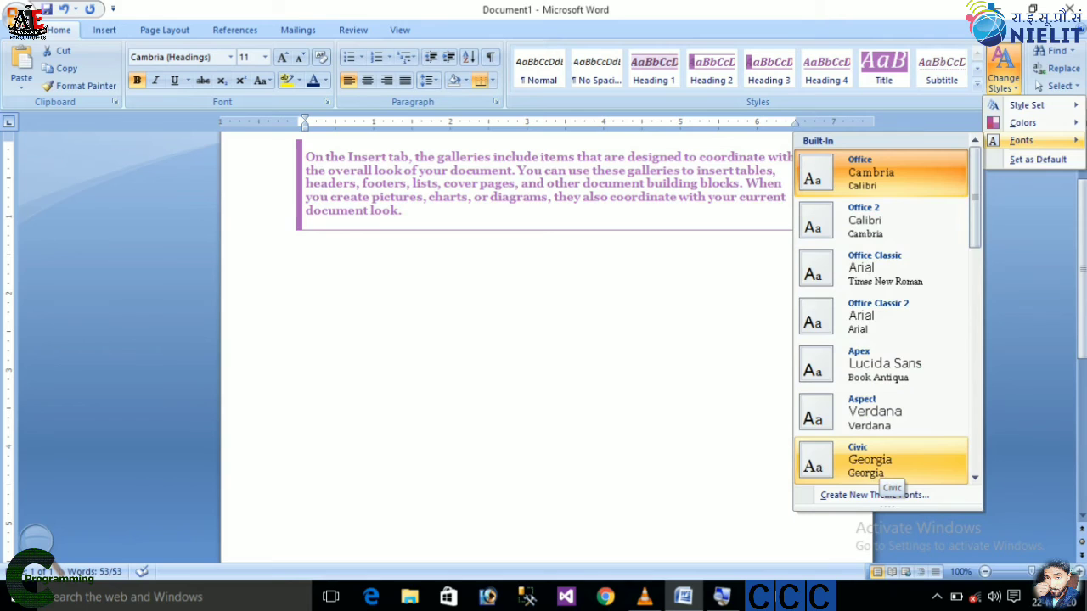
# - Apply the Foundry (Rockwell) theme fonts to the paragraph
pyautogui.scroll(-1, 883, 462)
pyautogui.scroll(-1, 883, 463)
pyautogui.scroll(-1, 883, 462)
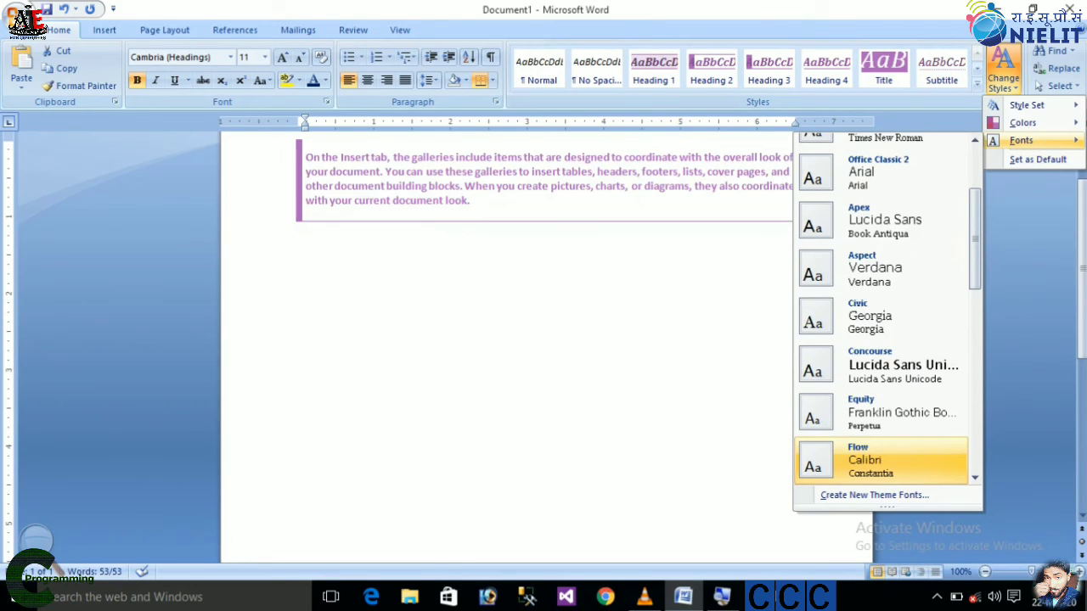
pyautogui.scroll(-1, 883, 462)
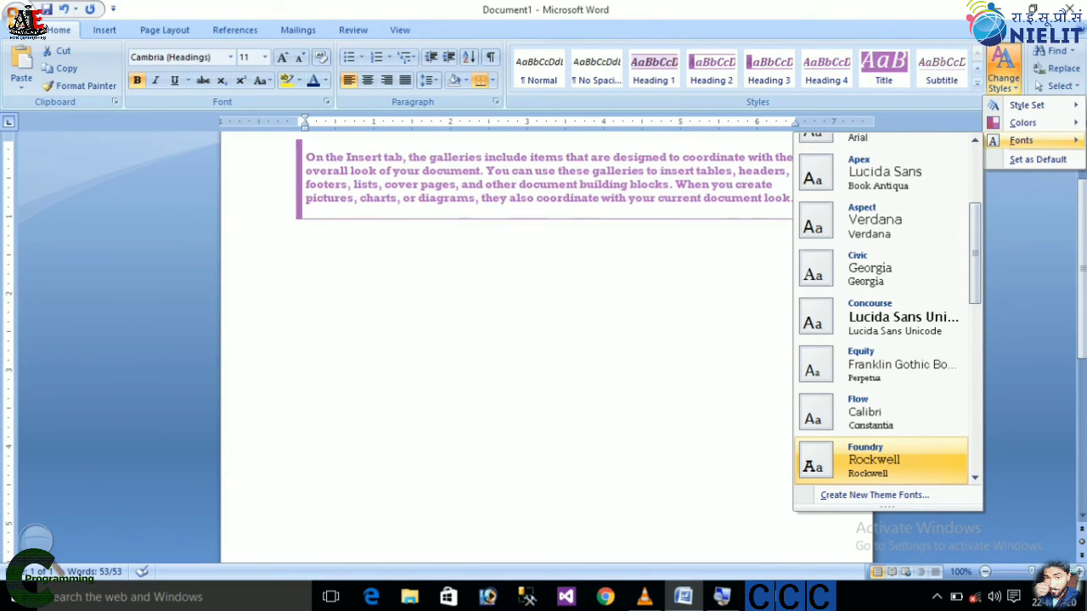
pyautogui.click(883, 463)
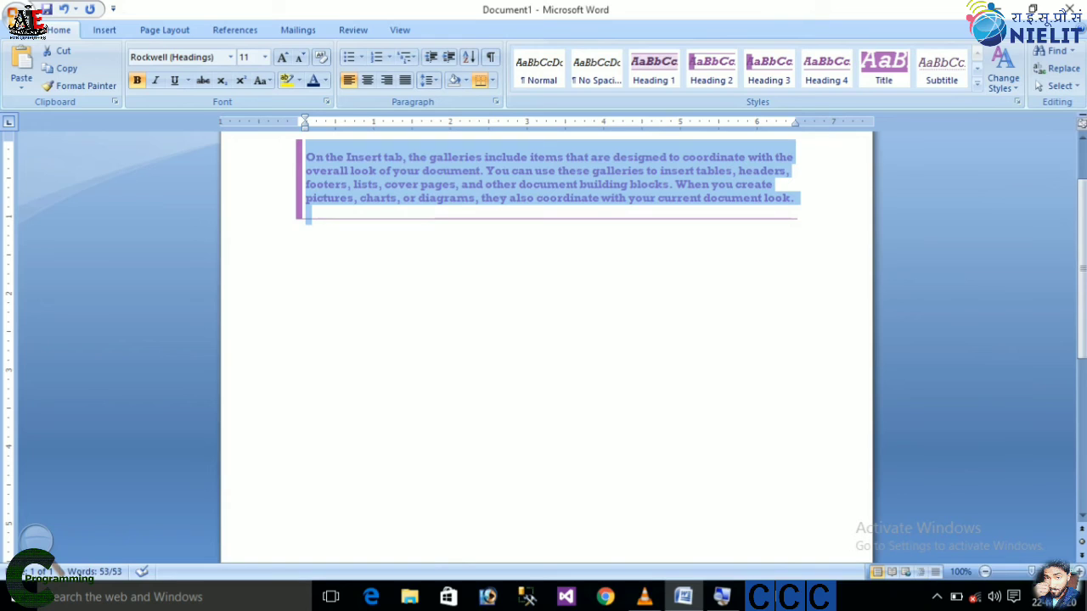
# - Deselect the text to view the result, then close Word without saving
pyautogui.click(306, 213)
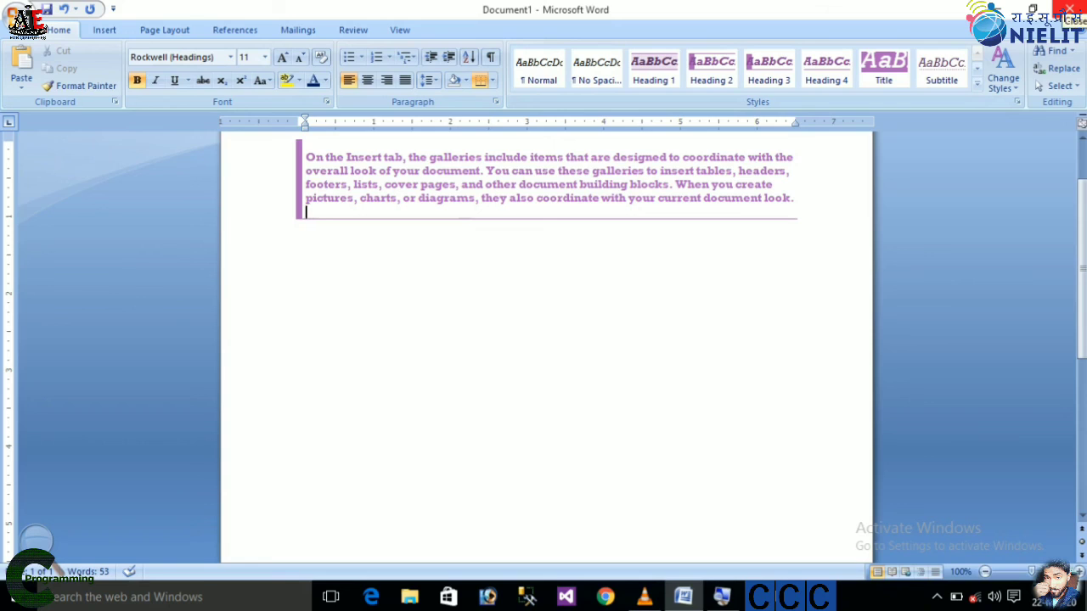
pyautogui.click(1069, 9)
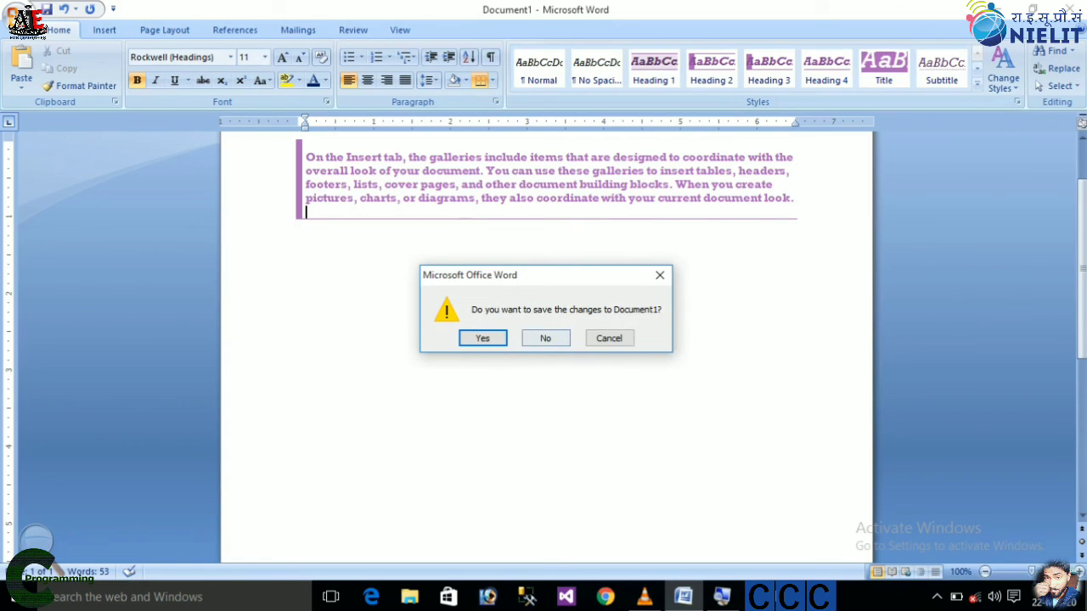
pyautogui.click(545, 338)
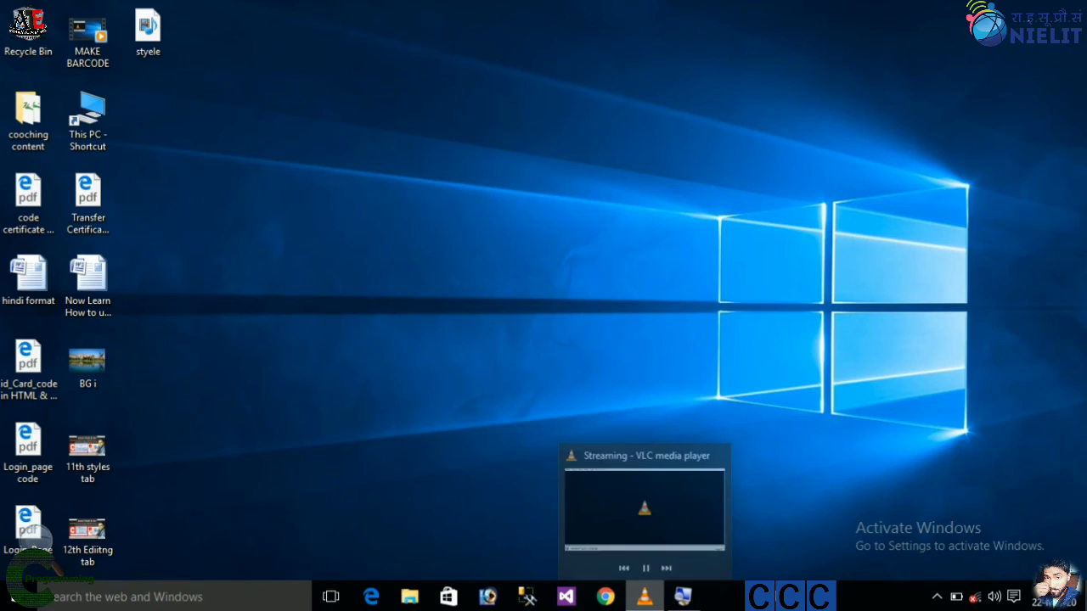